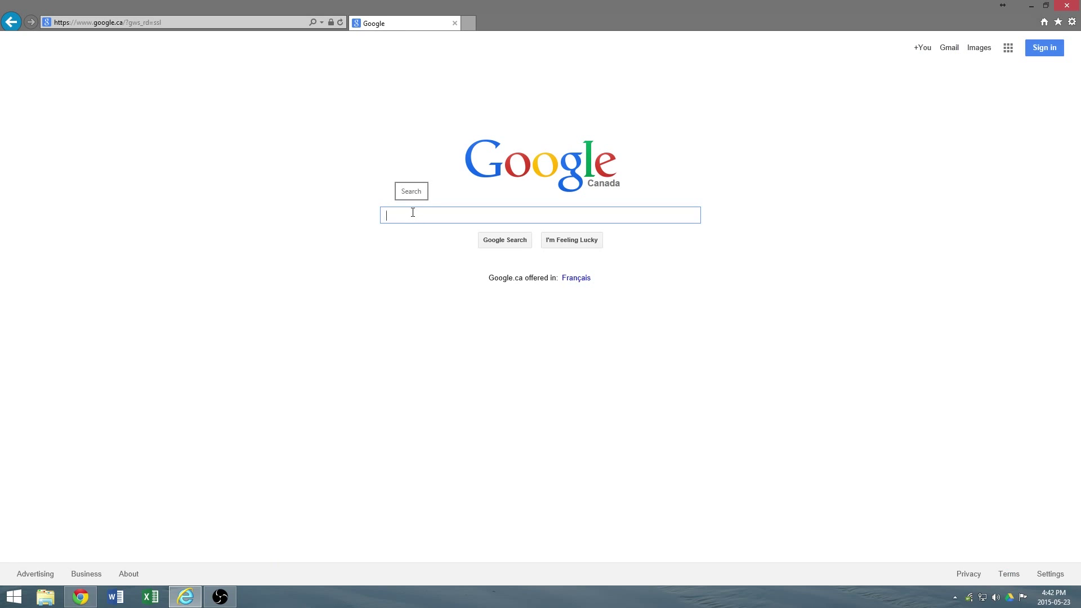
Step: Open Google Maps from a 'map' search and get the Vancouver to Seattle route via I-5 S
type("map")
key("Return")
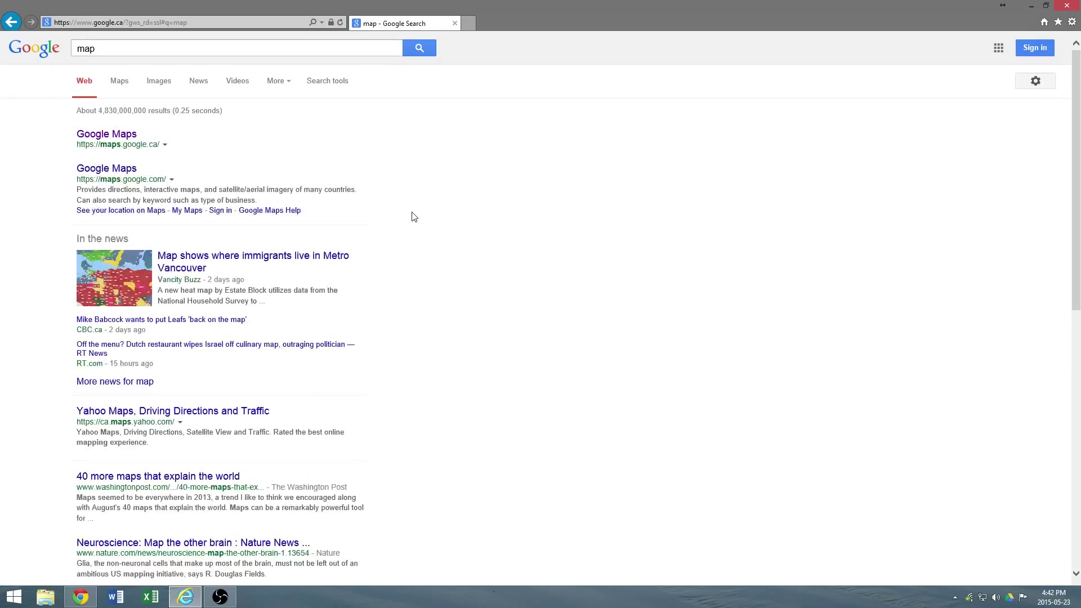
left_click(86, 134)
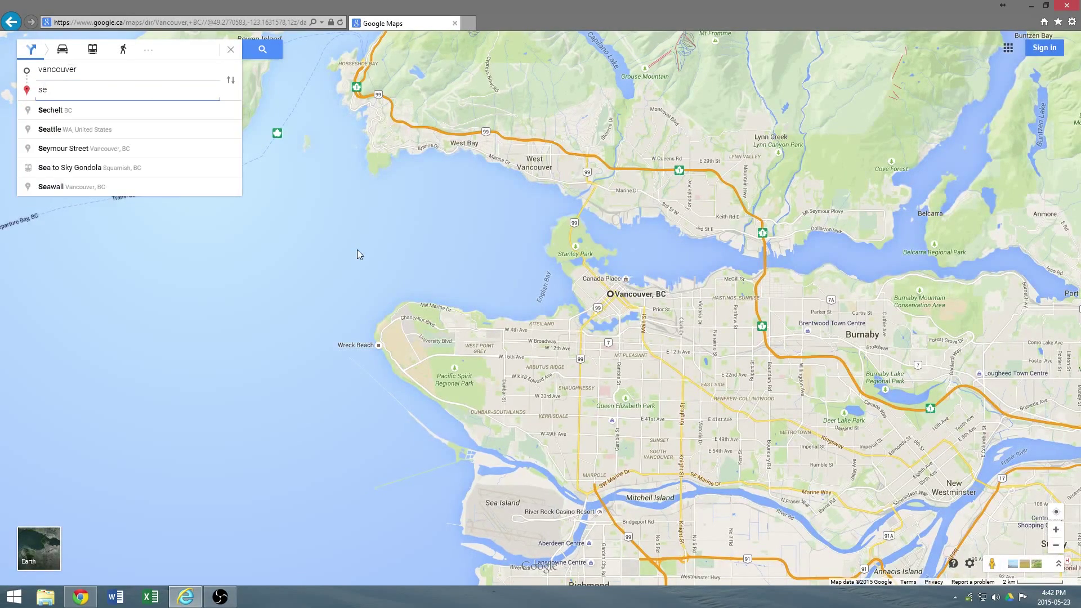
key("Down")
key("Return")
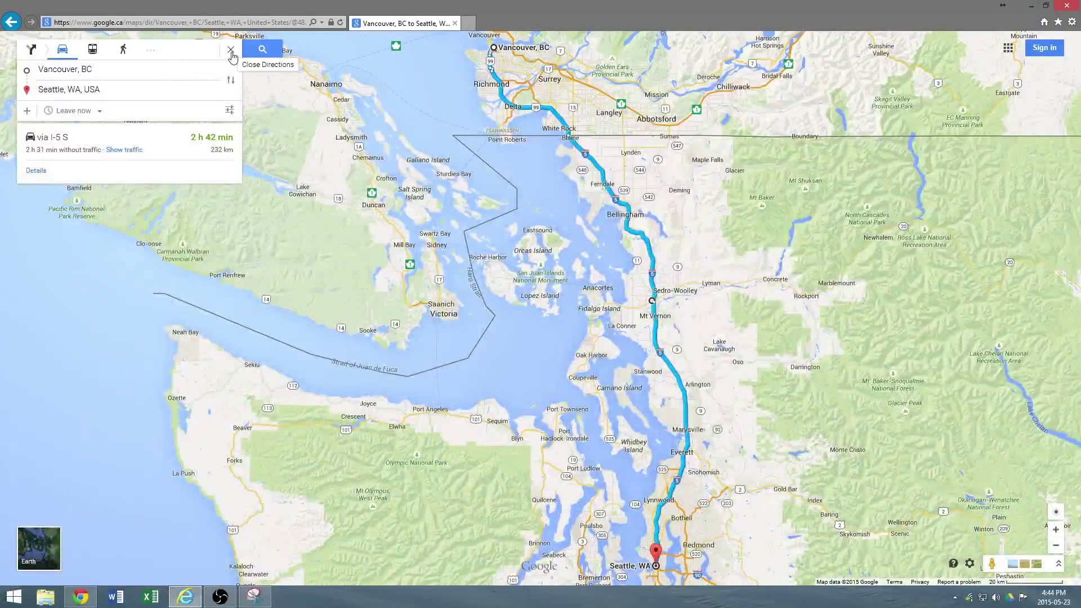
Step: Remove the route from the map and start a new Snipping Tool capture
left_click(231, 52)
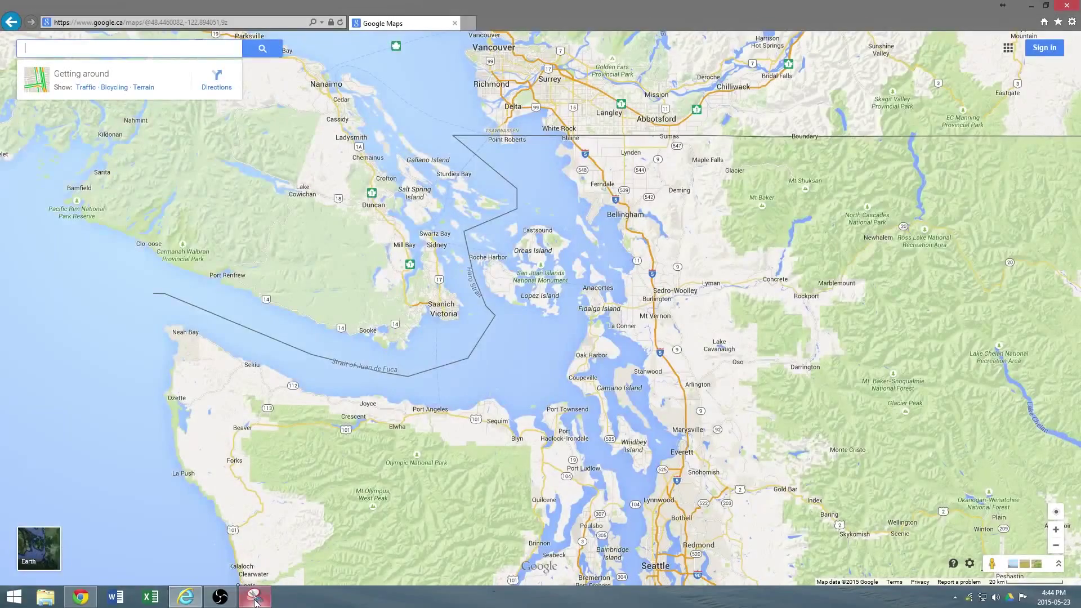
left_click(255, 596)
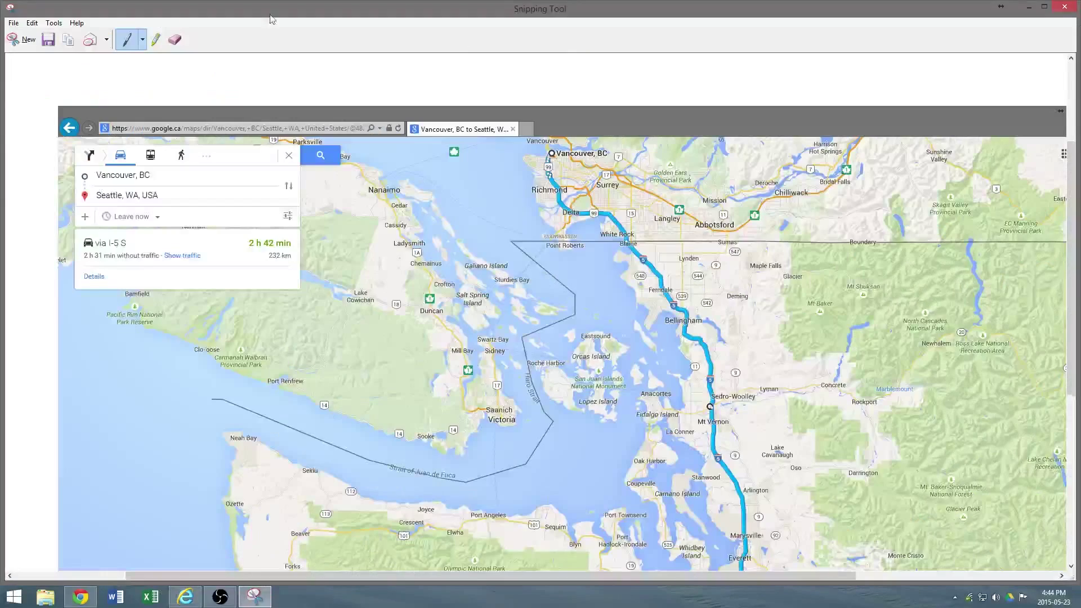
left_click(34, 45)
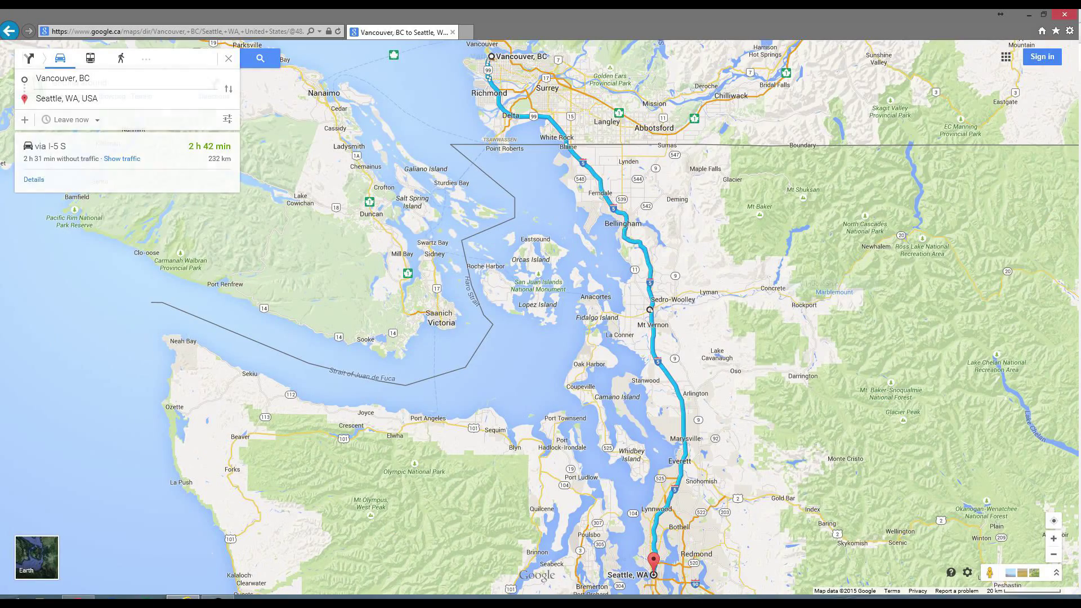
left_click(228, 58)
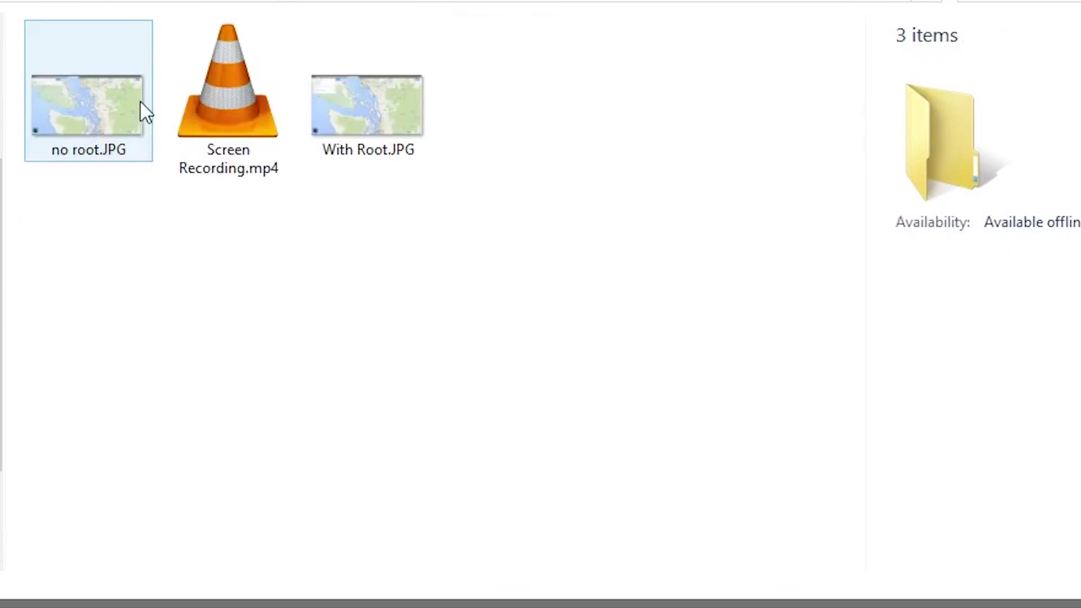
Step: Select no root.JPG and With Root.JPG together in File Explorer
left_click(143, 155)
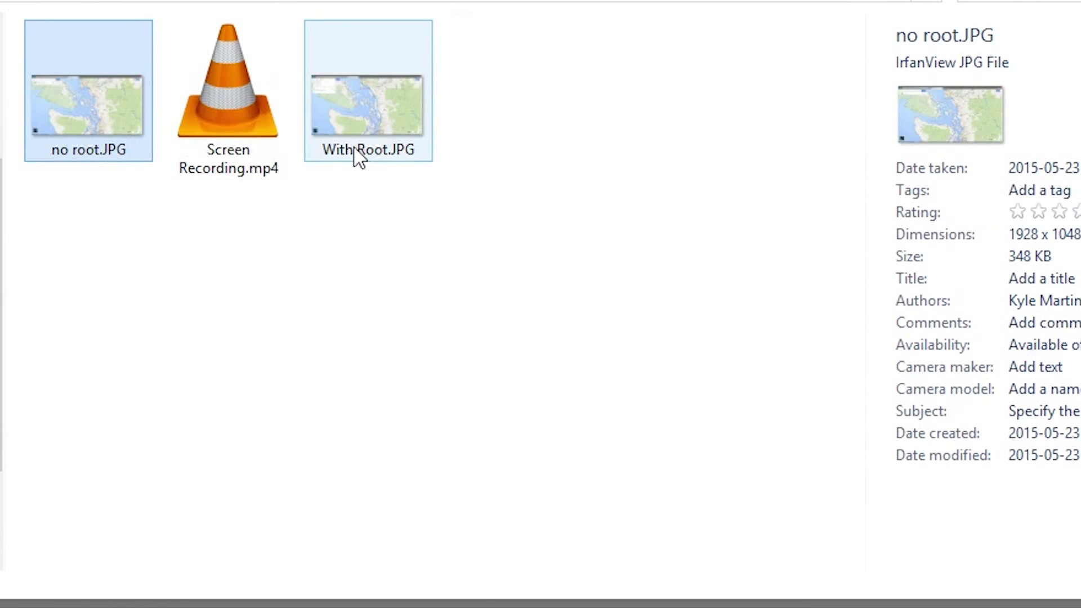
left_click(366, 100, "ctrl")
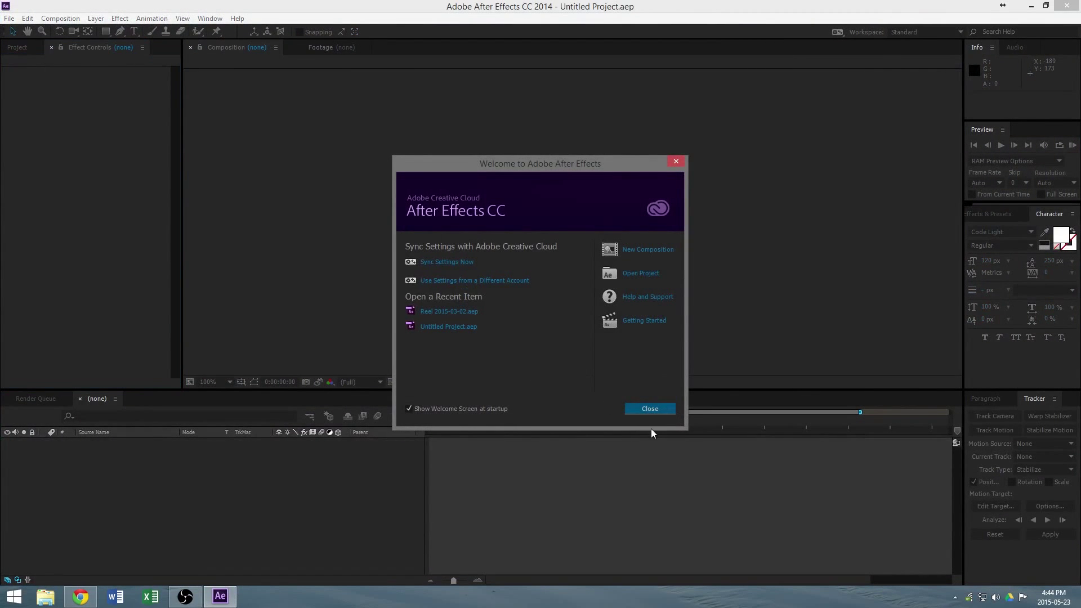
Step: Dismiss the welcome screen and start a new empty After Effects project
left_click(656, 411)
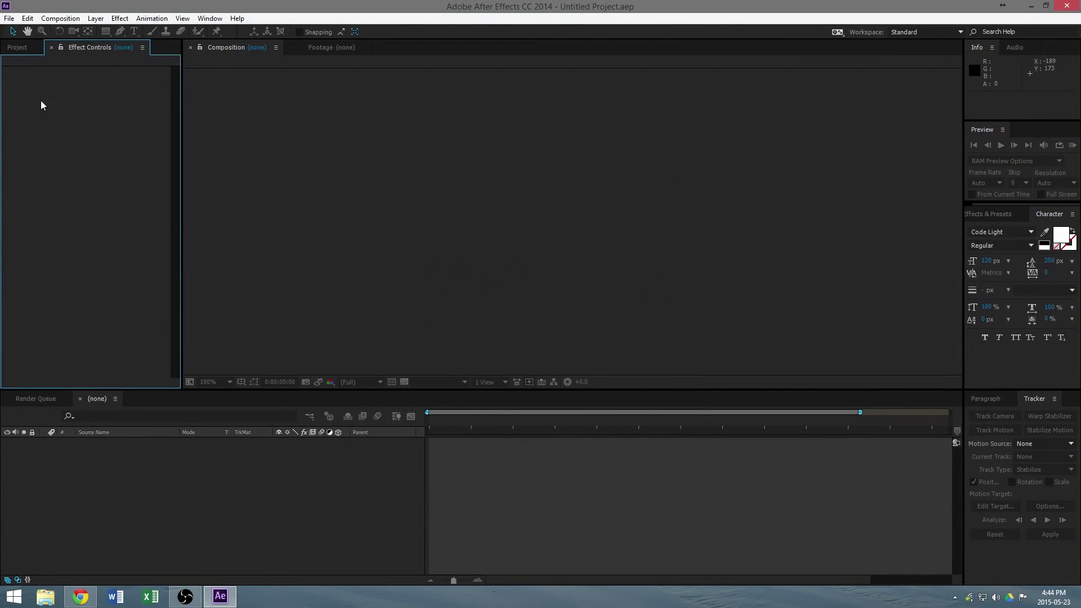
left_click(9, 18)
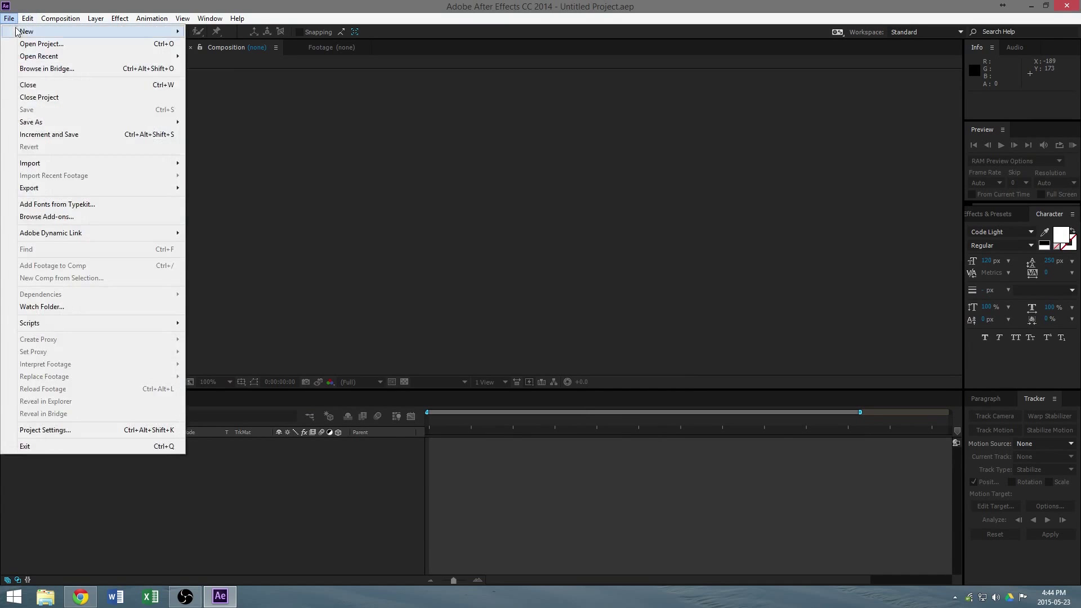
mouse_move(19, 33)
left_click(246, 85)
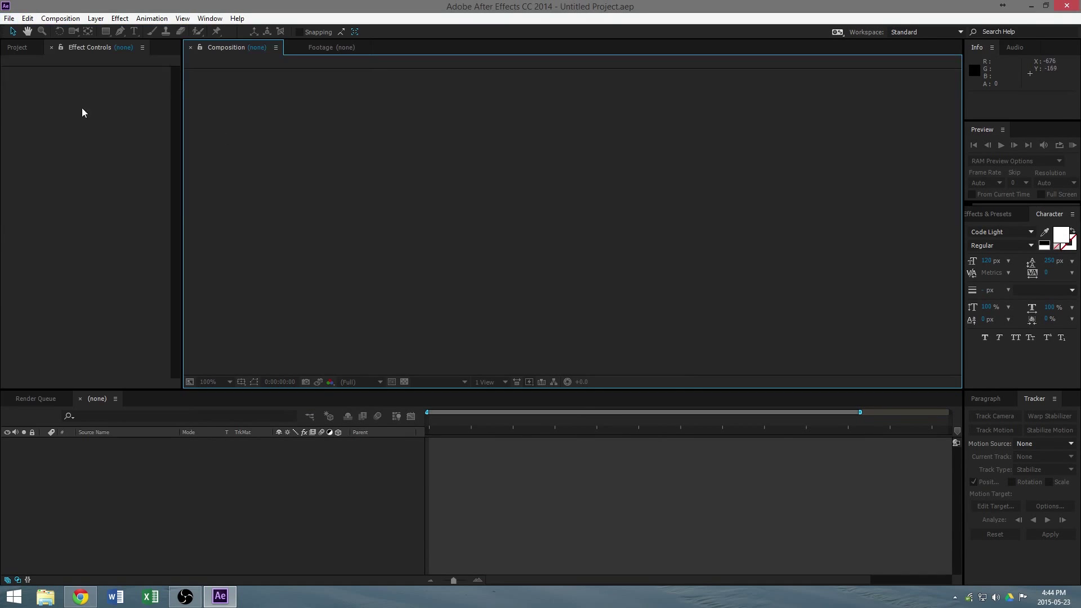
left_click(90, 359)
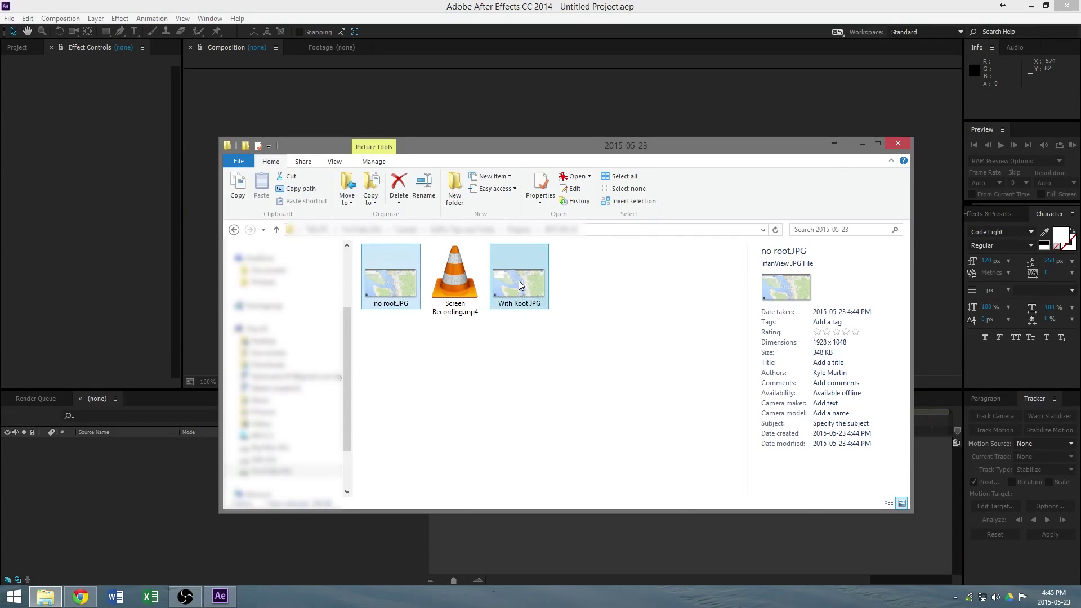
Step: Drag both map screenshots from File Explorer into the Project panel and select them
left_click(406, 288, "ctrl")
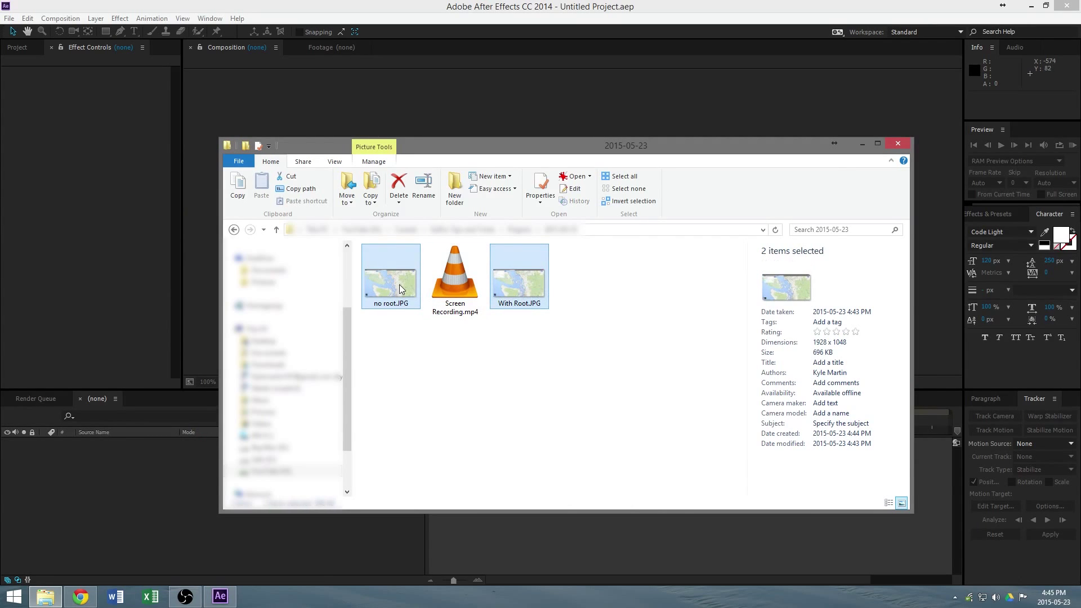
left_click_drag(401, 288, 110, 271)
left_click(858, 144)
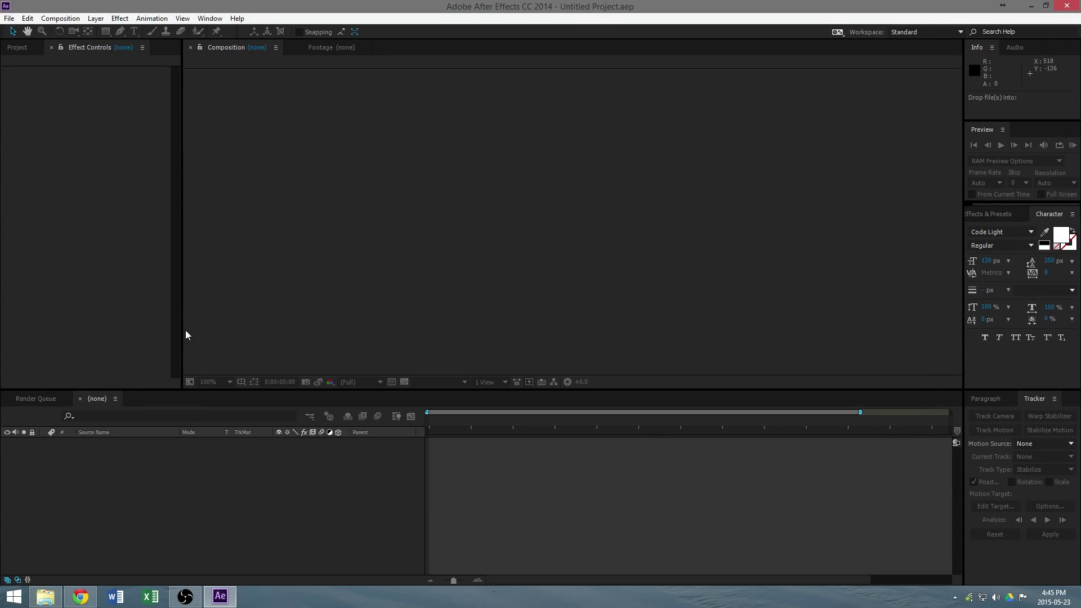
left_click(30, 52)
left_click(81, 234)
Step: Create a composition from both selected map images
left_click_drag(15, 142, 49, 497)
key("Return")
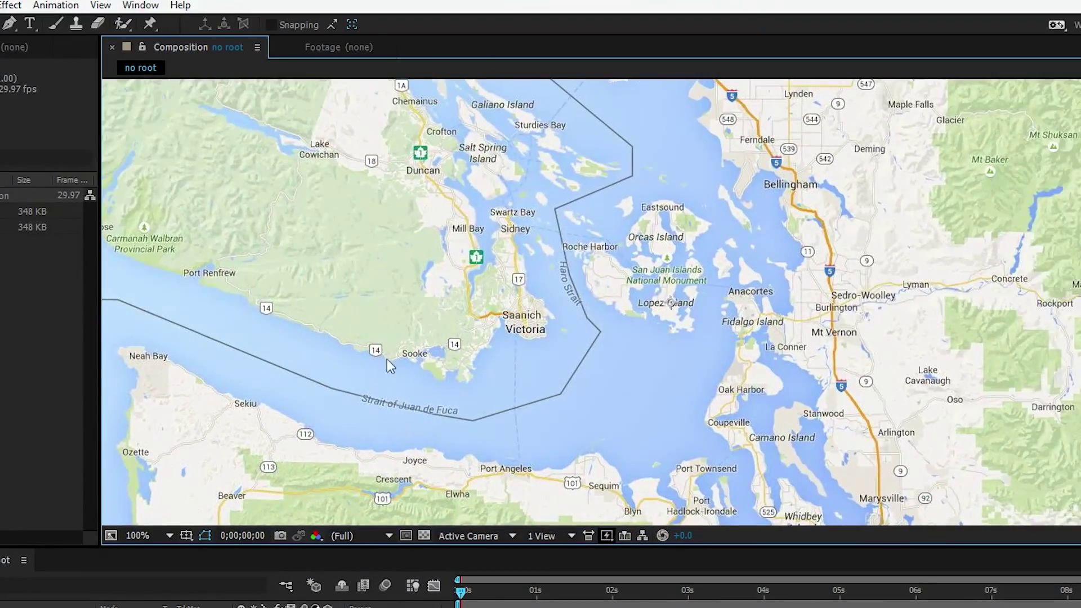
scroll(391, 346, "down", 4)
scroll(393, 340, "up", 2)
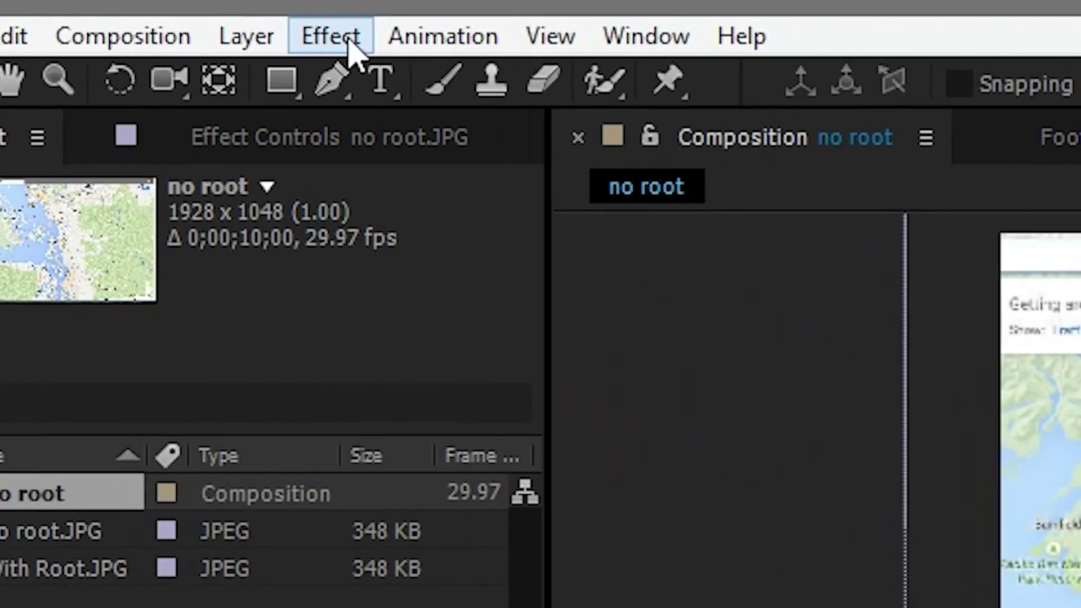
Step: Draw a Pen-tool mask on the no root layer, pulling a vertex up to hide the northern route
left_click(9, 24)
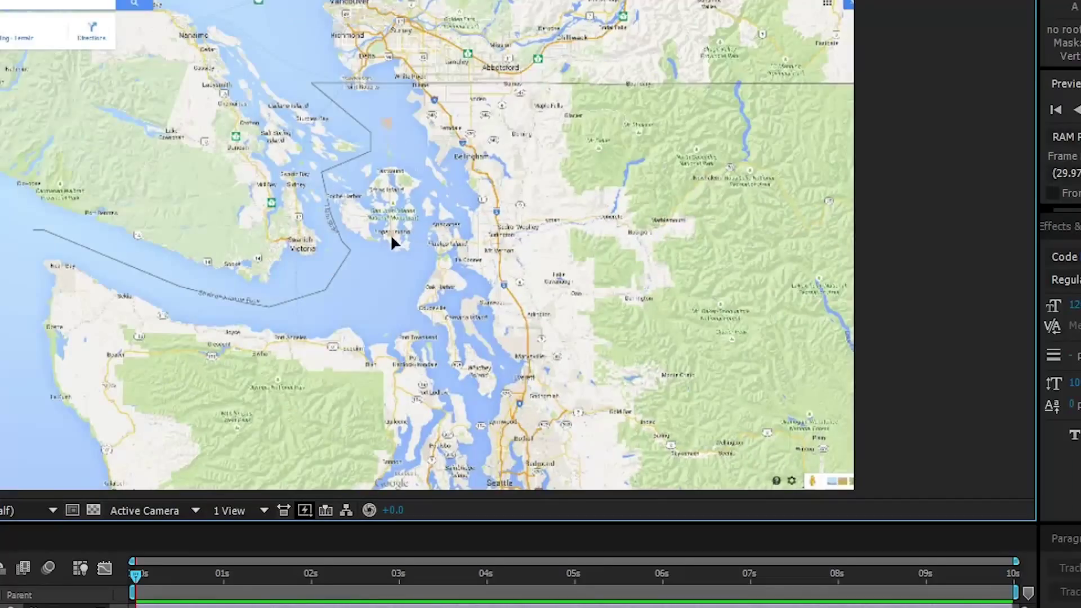
left_click(386, 124)
left_click_drag(442, 117, 569, 306)
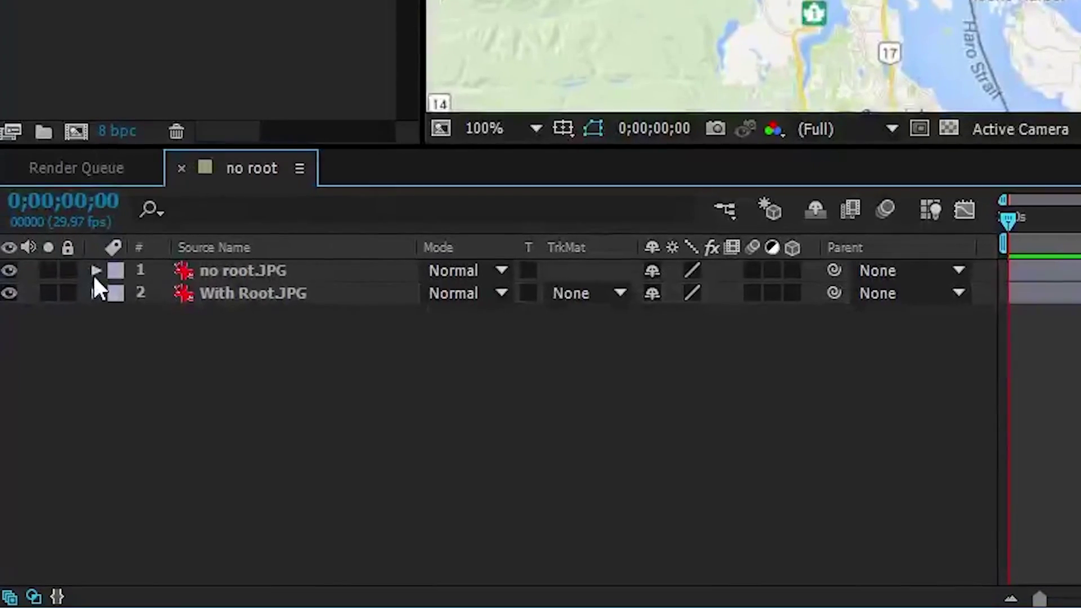
left_click(95, 271)
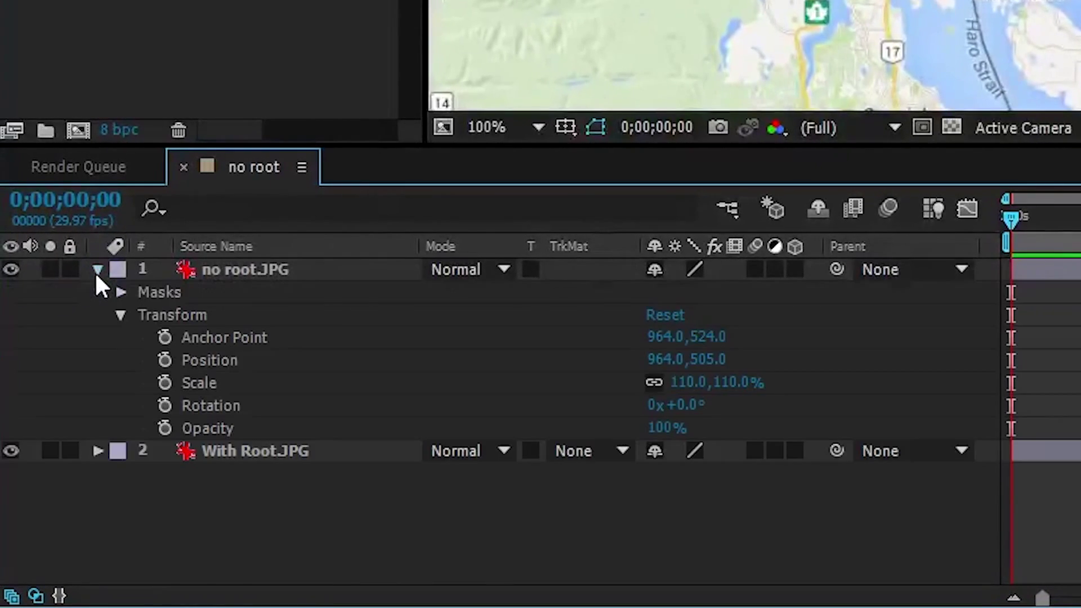
Step: Set a Mask 1 Mask Path keyframe at 0s, then move to the composition's end
left_click(120, 292)
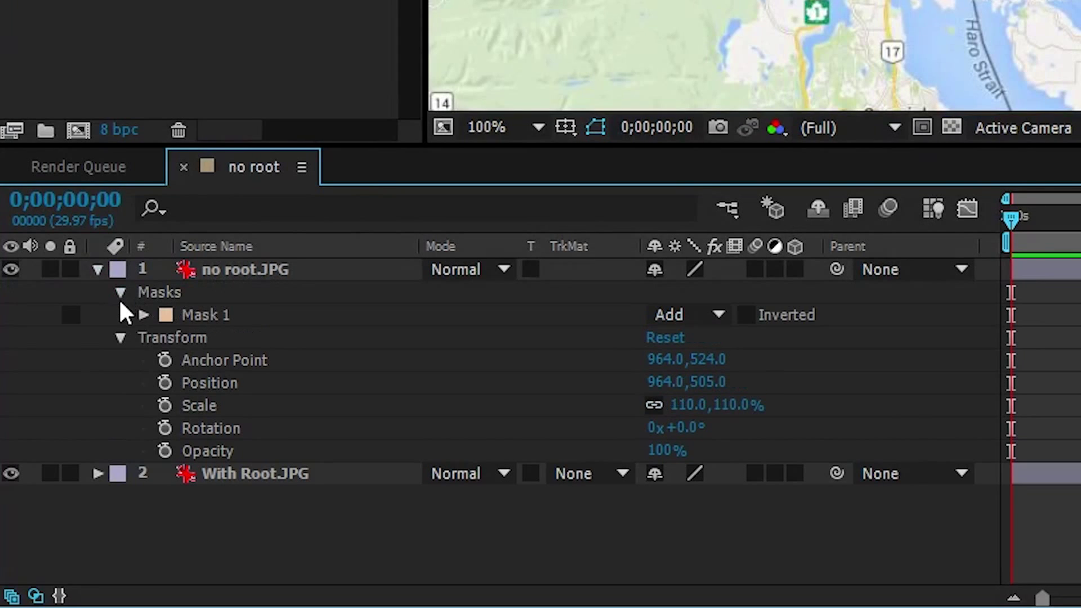
left_click(121, 336)
left_click(143, 315)
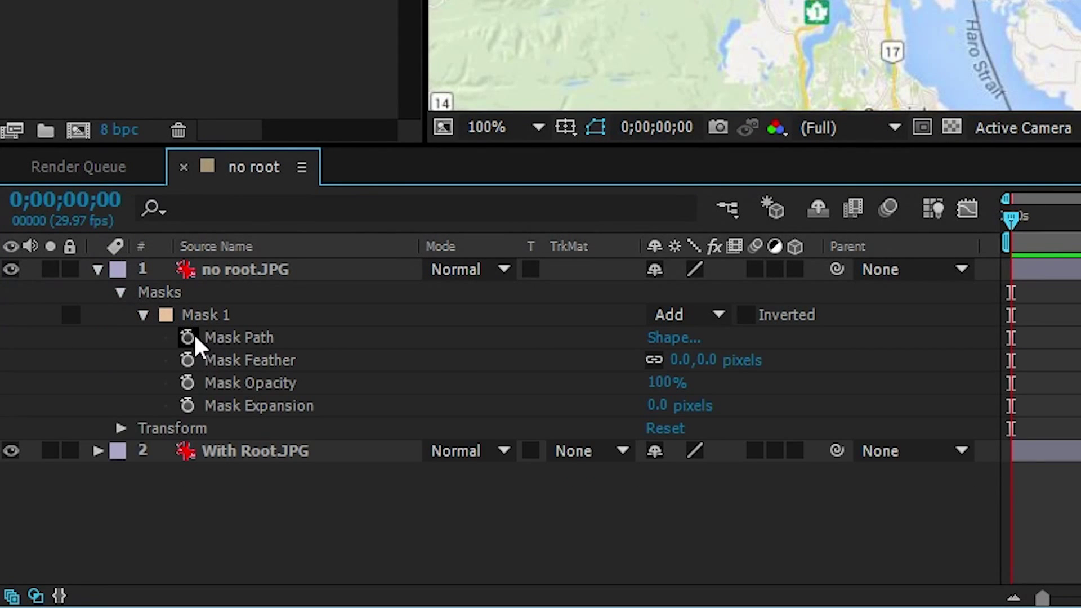
left_click(187, 336)
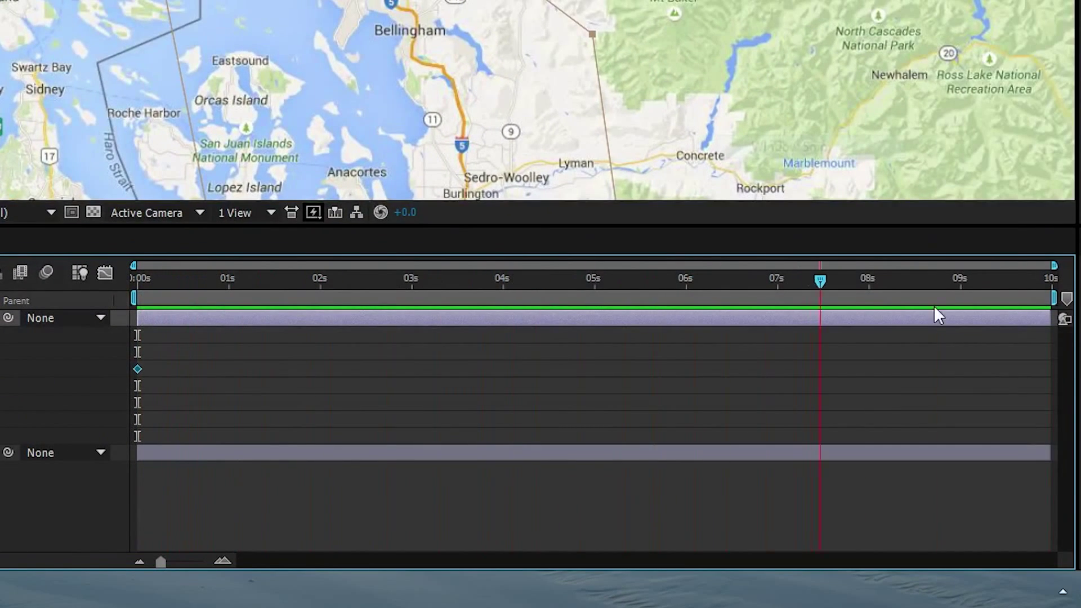
key("End")
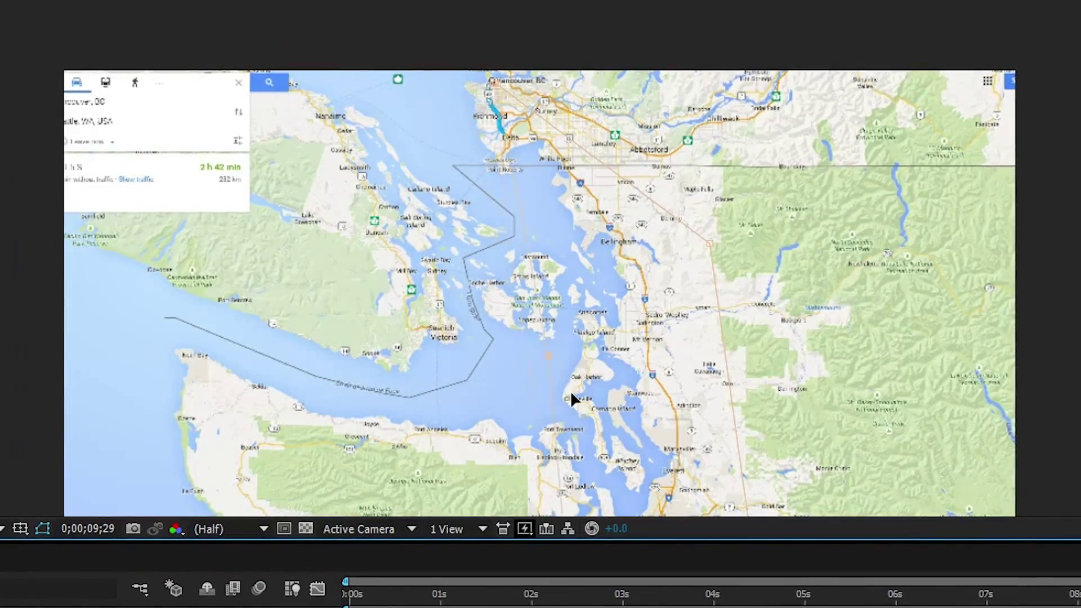
scroll(668, 507, "down", 3)
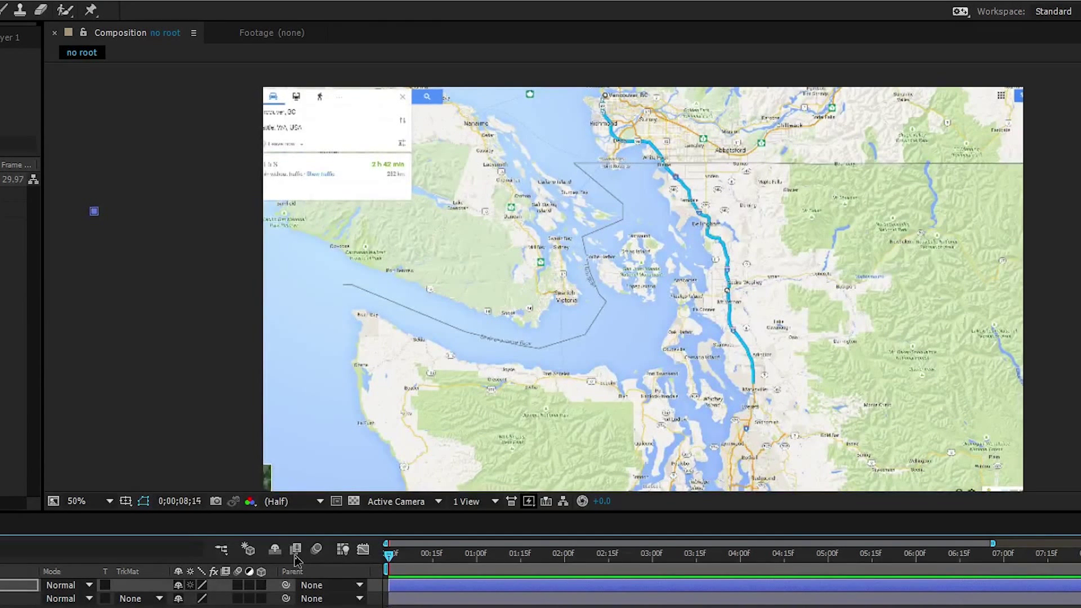
scroll(782, 244, "down", 3)
scroll(781, 245, "down", 1)
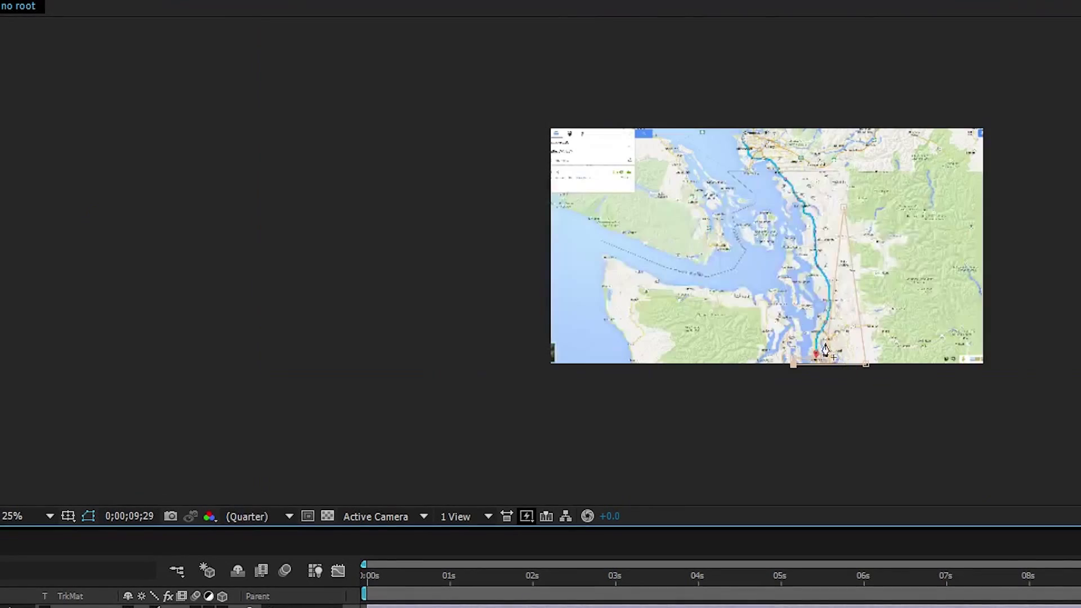
scroll(781, 245, "up", 1)
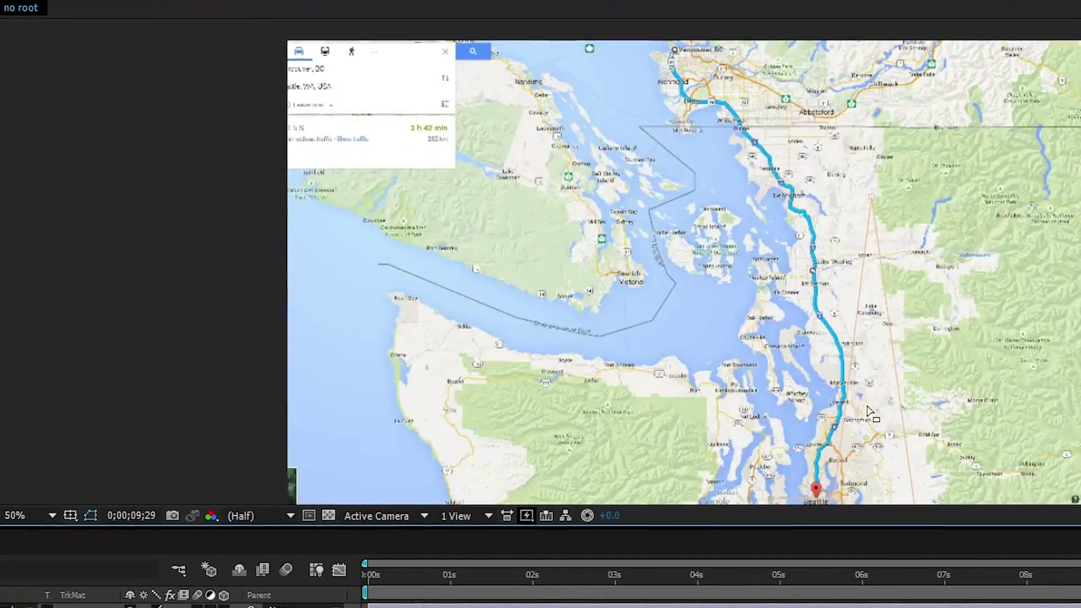
left_click_drag(710, 578, 453, 597)
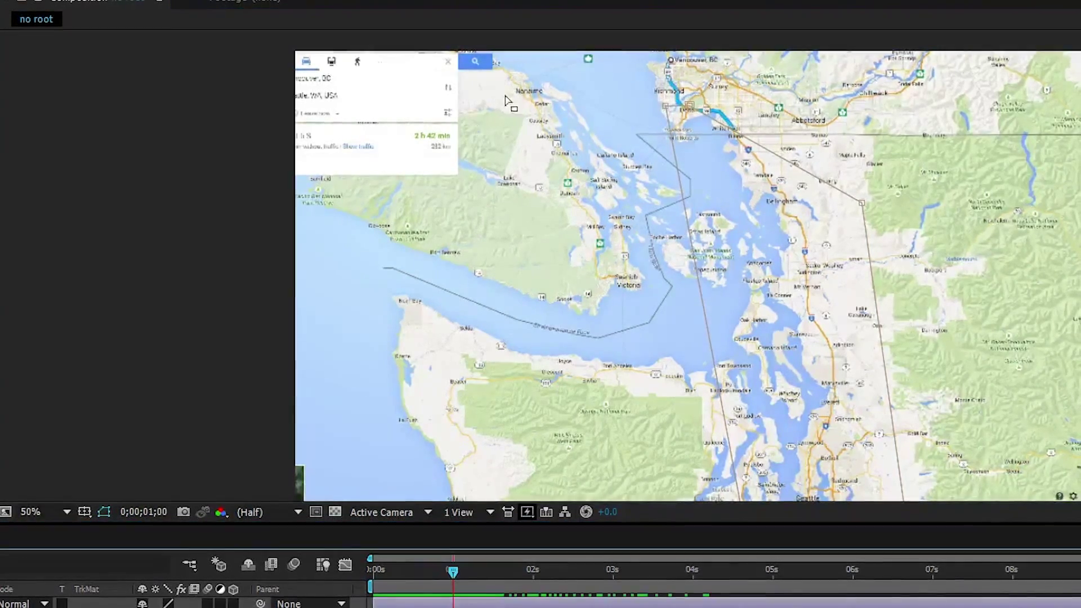
Step: Zoom in, move the mask points near Blaine and Delta, then advance a few frames
scroll(698, 110, "up", 2)
scroll(703, 112, "up", 2)
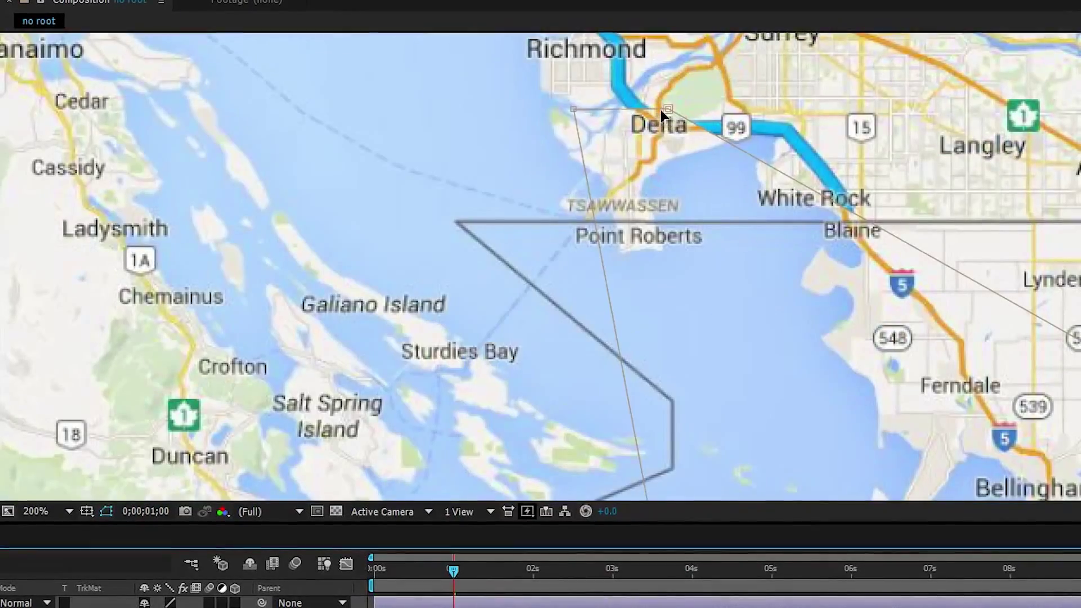
key("g")
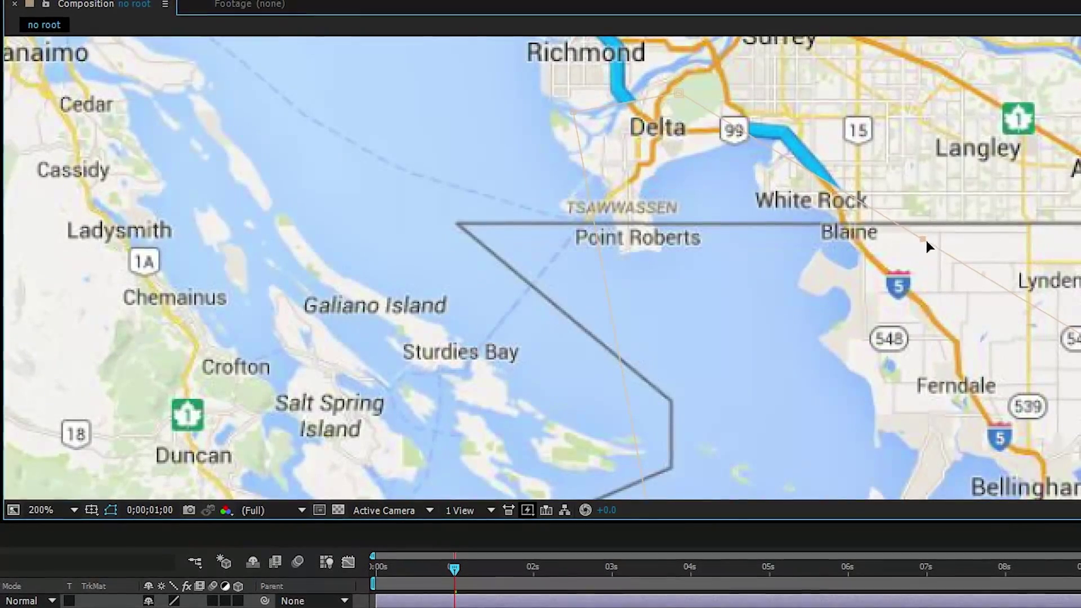
left_click_drag(924, 239, 926, 69)
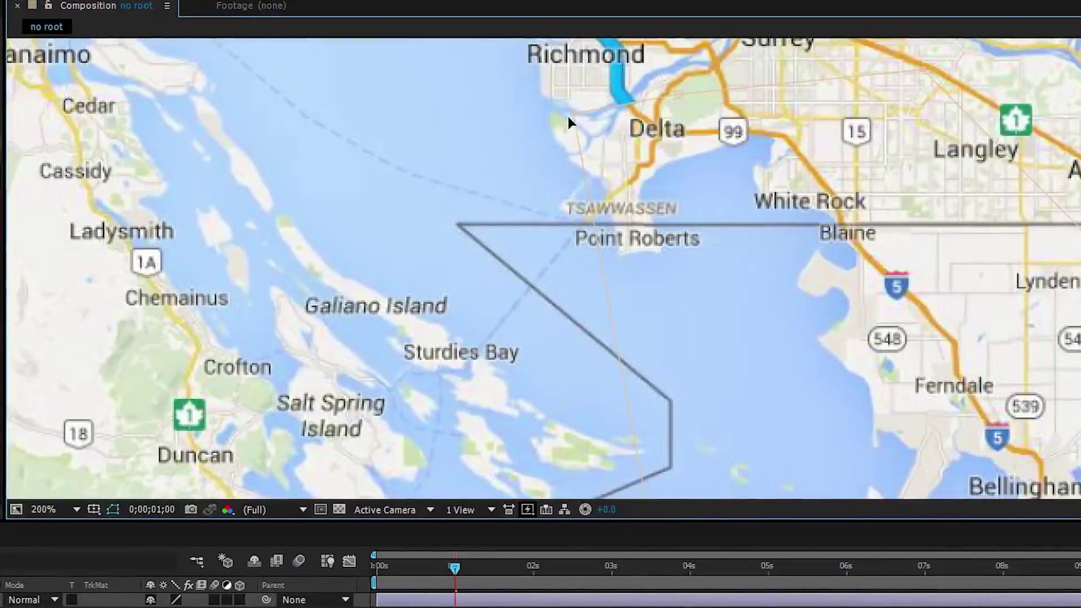
left_click_drag(569, 120, 592, 151)
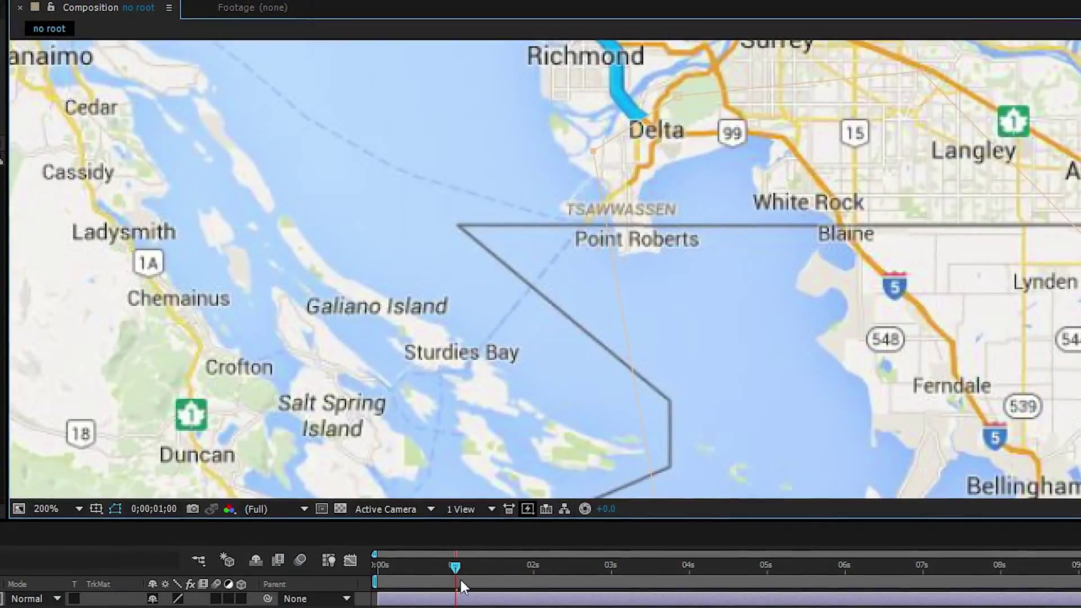
left_click_drag(457, 568, 495, 560)
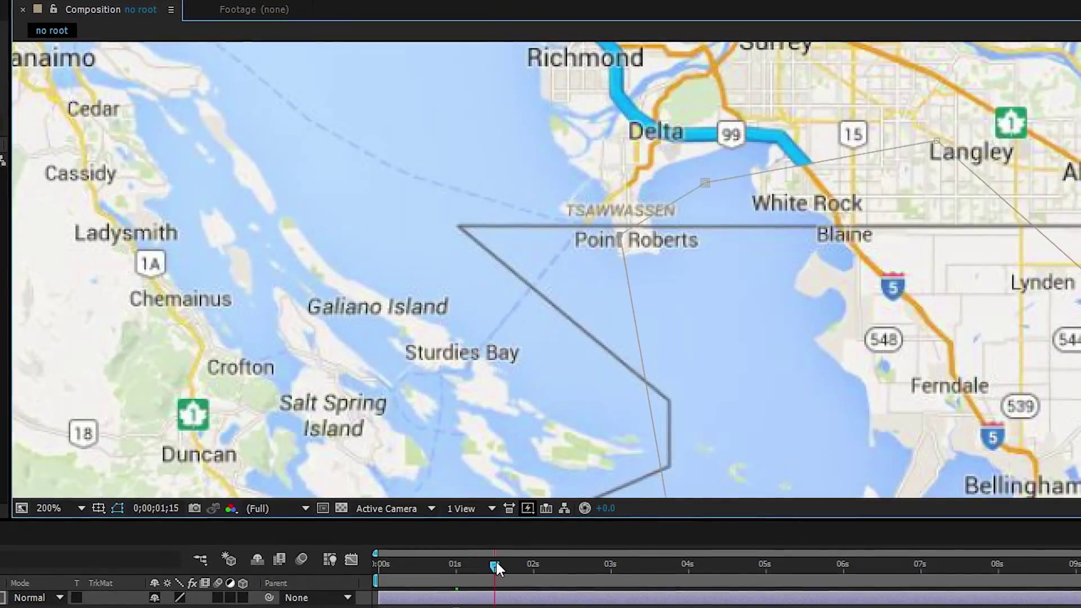